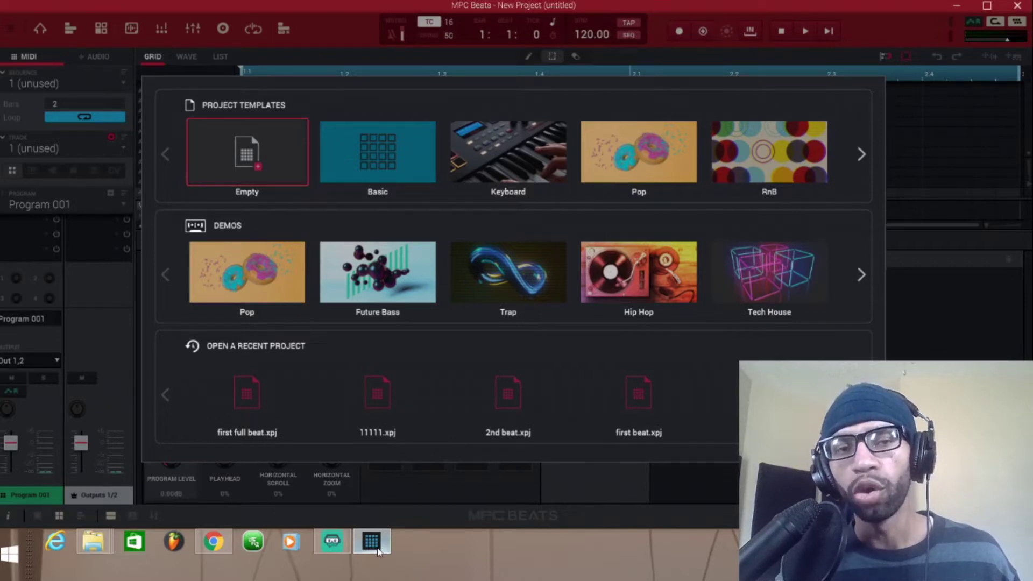
# - Start an Empty template project and show the Plugins page of Edit > Preferences
pyautogui.click(248, 155)
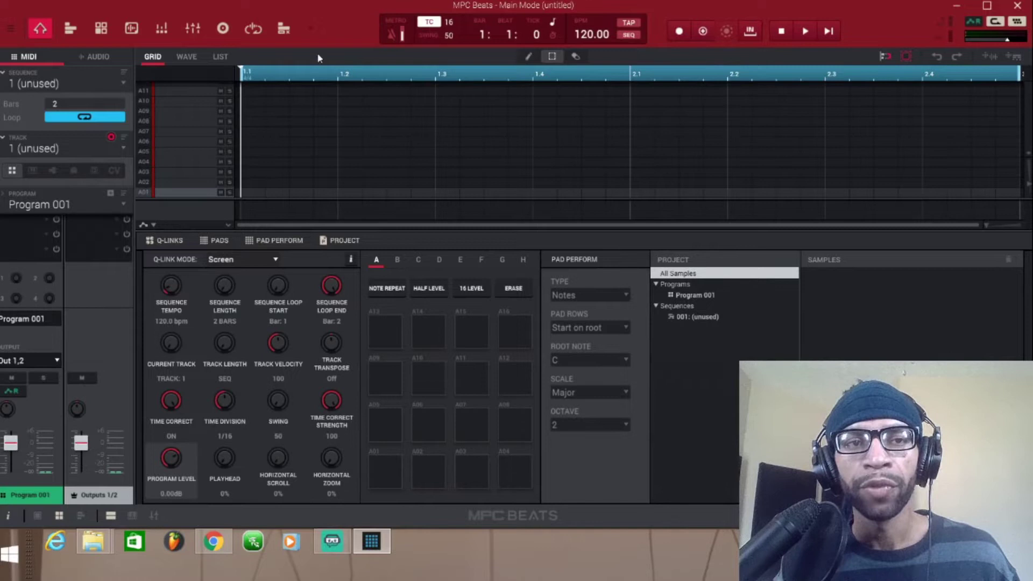
pyautogui.click(10, 30)
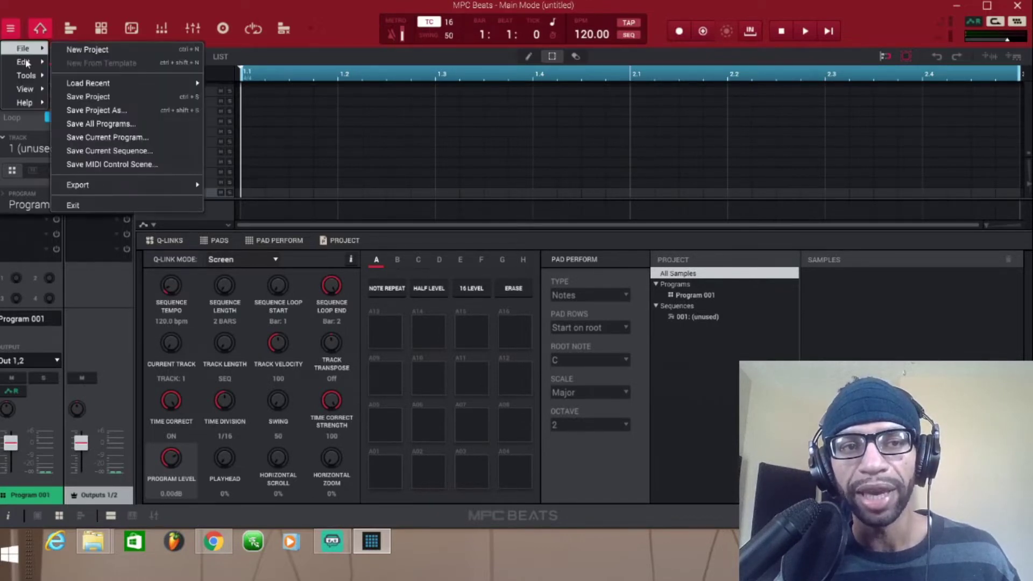
pyautogui.moveTo(27, 62)
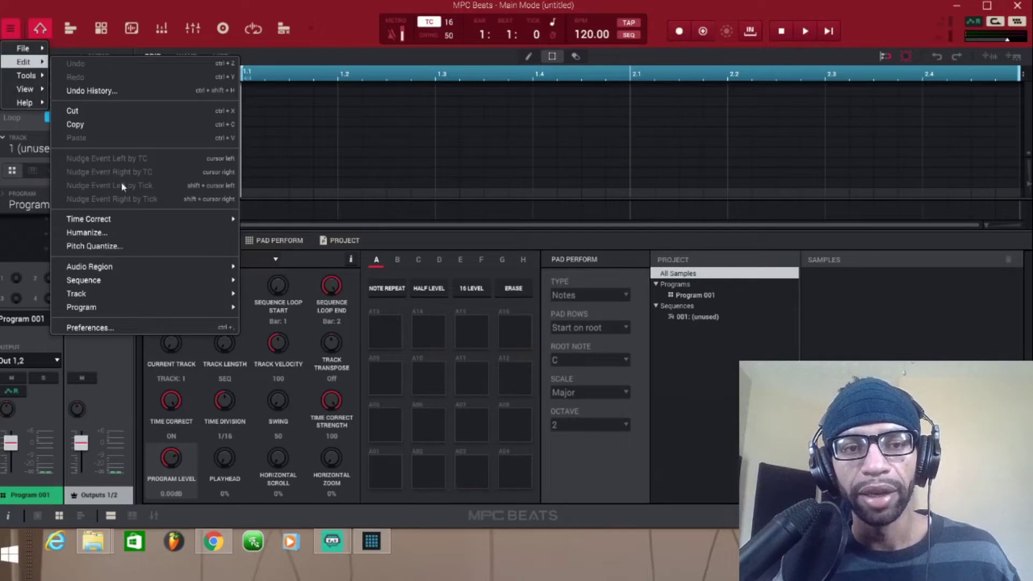
pyautogui.click(89, 328)
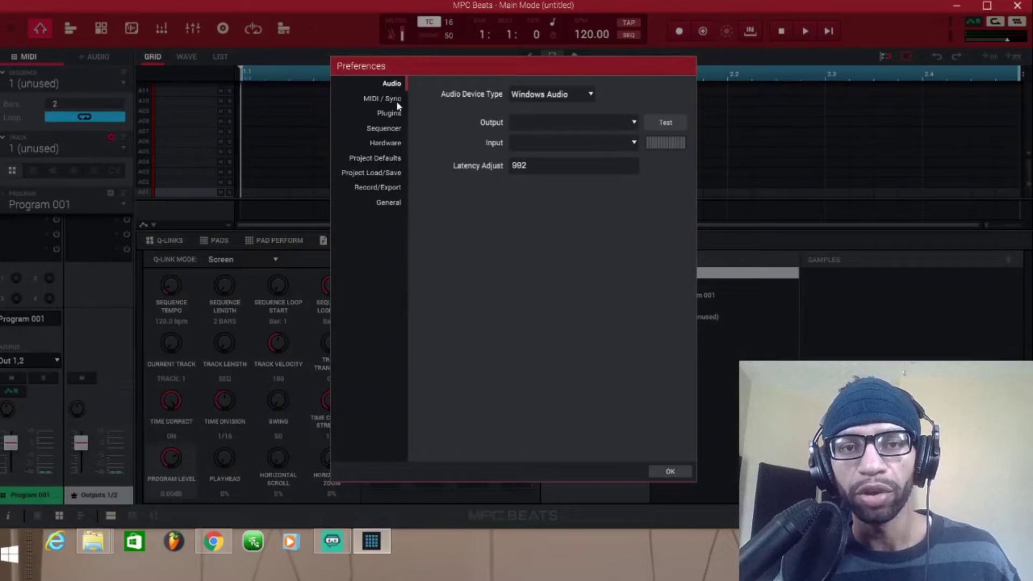
pyautogui.click(392, 115)
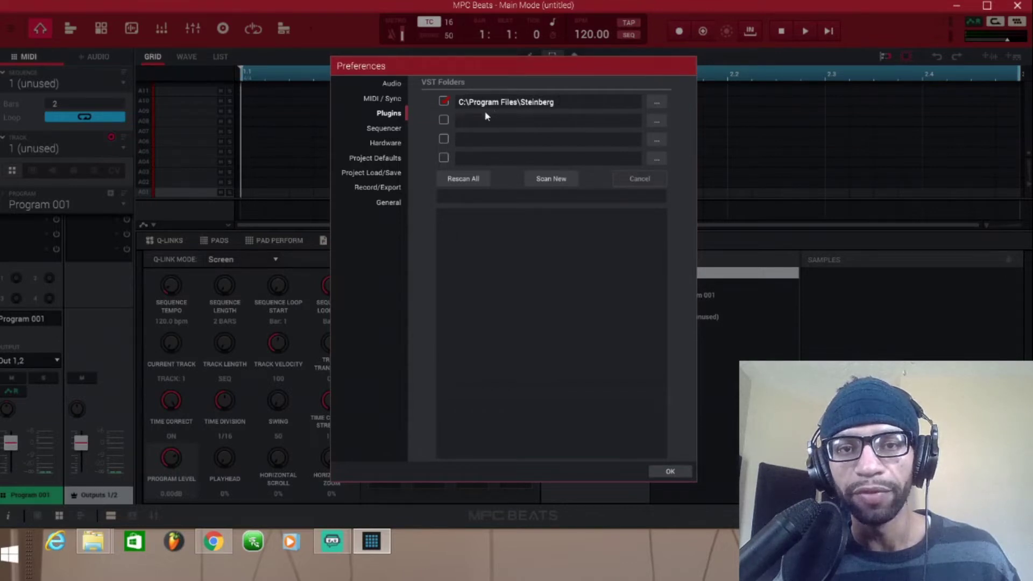
# - Choose a folder for the second VST slot, browsing from C: into Program Files
pyautogui.click(655, 122)
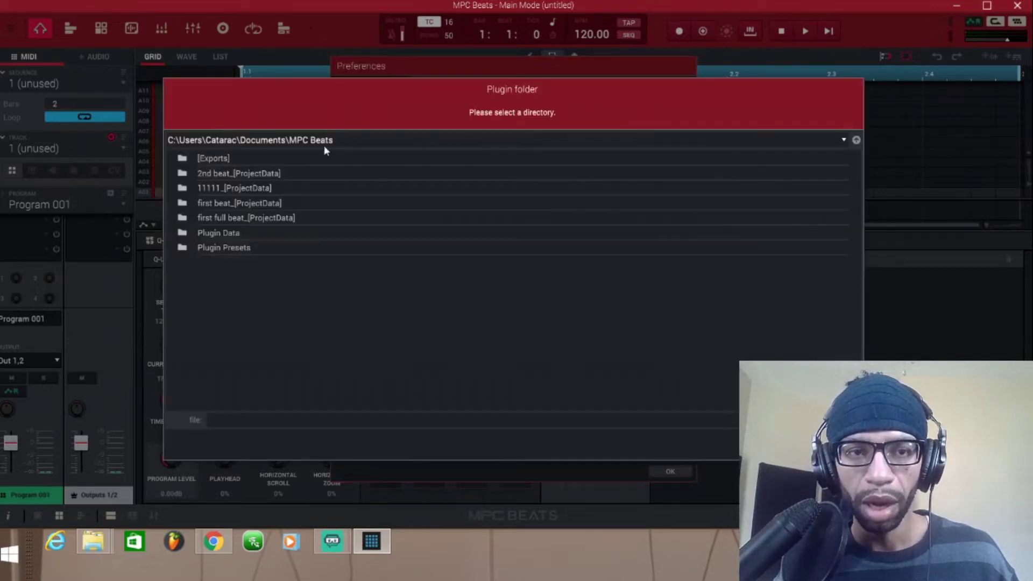
pyautogui.click(311, 140)
pyautogui.click(310, 140)
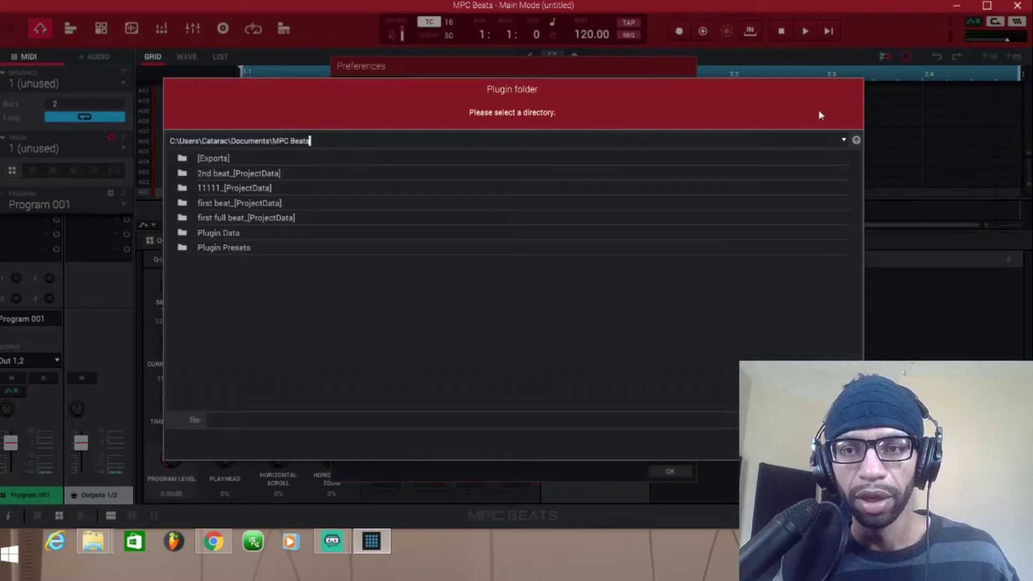
pyautogui.click(844, 141)
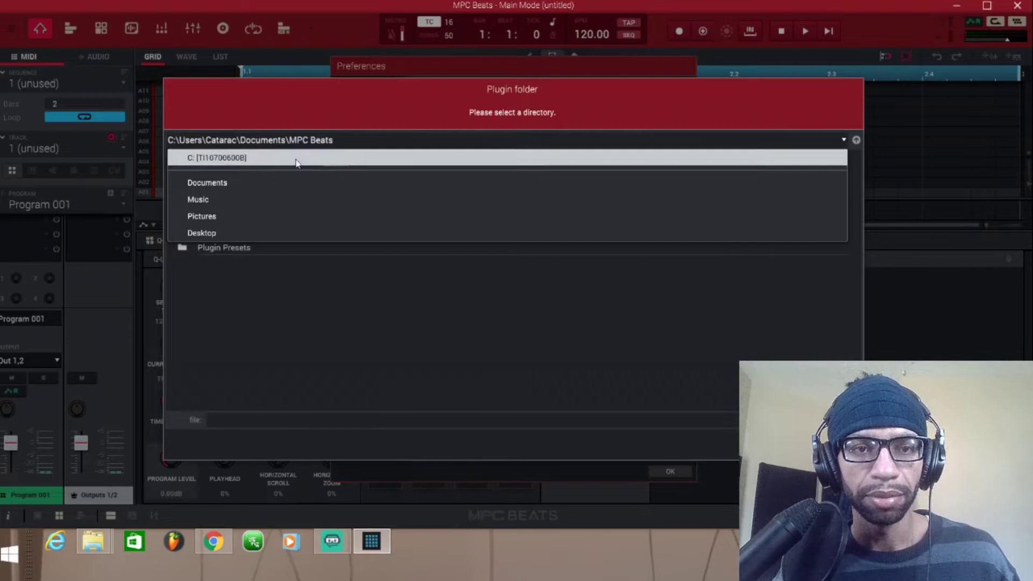
pyautogui.click(261, 157)
pyautogui.click(261, 159)
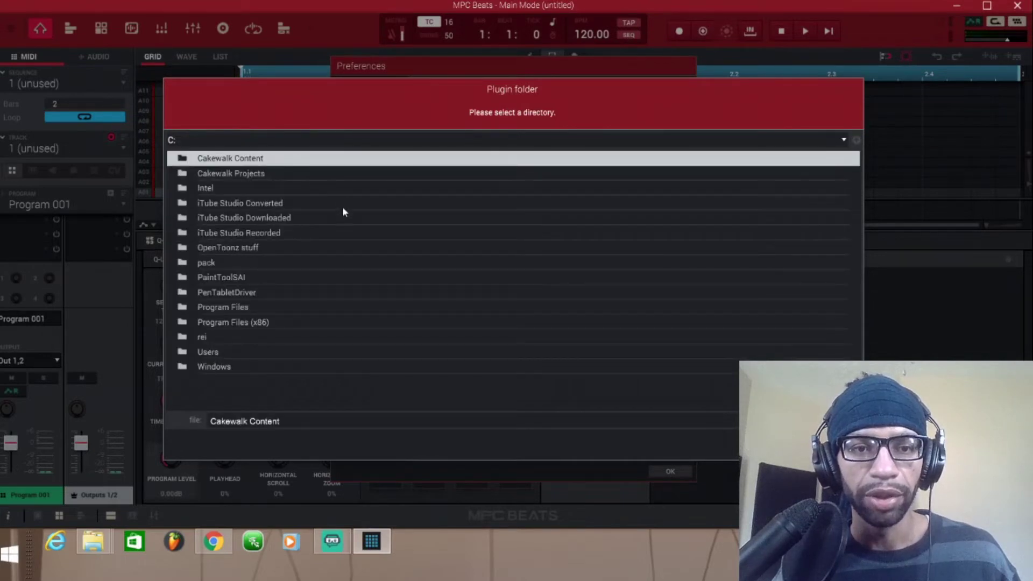
pyautogui.click(463, 261)
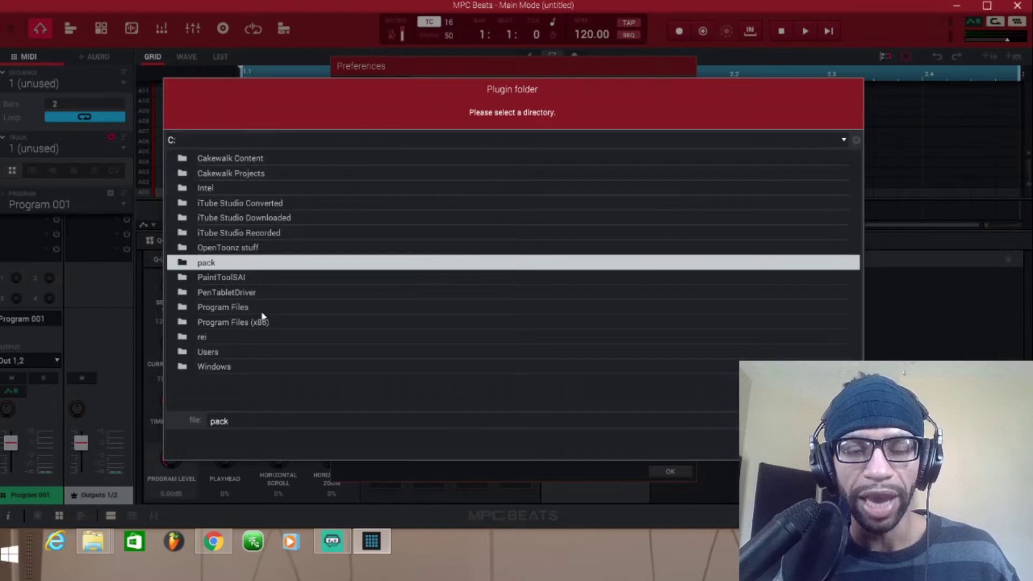
pyautogui.click(244, 307)
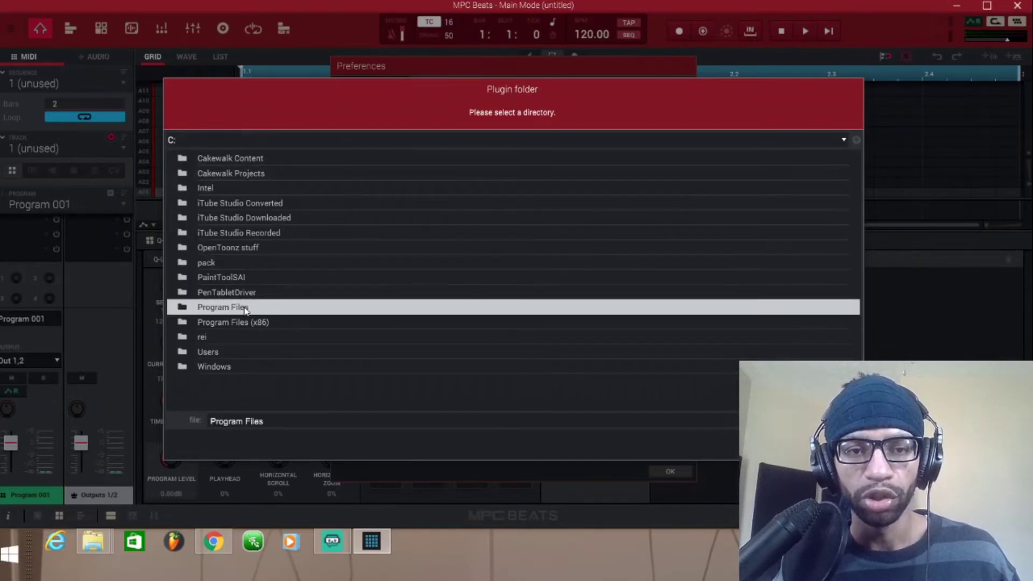
pyautogui.doubleClick(244, 307)
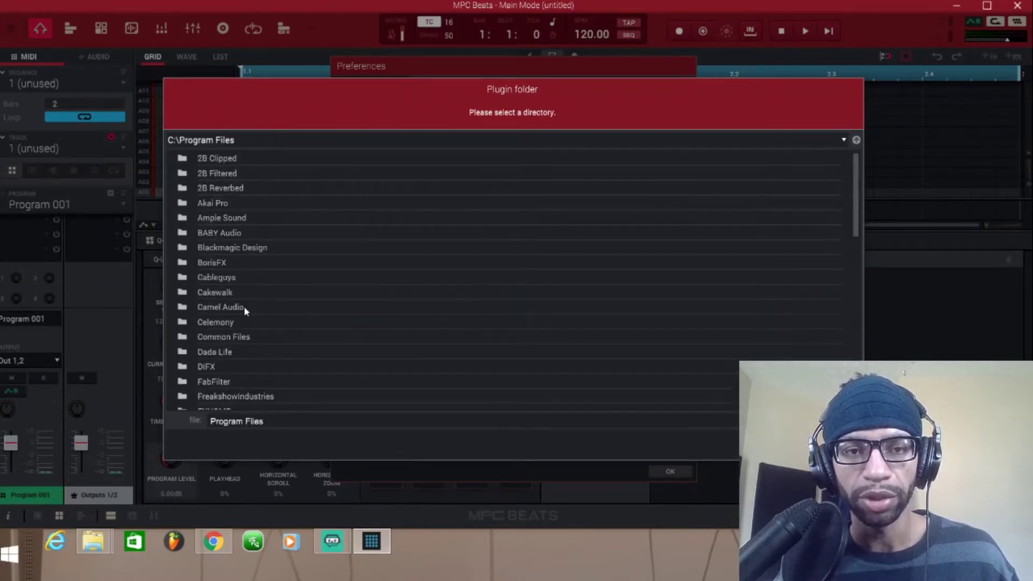
# - Pick Steinberg\VSTPlugins as the second VST plugin folder
pyautogui.scroll(-5, 252, 280)
pyautogui.scroll(-4, 253, 285)
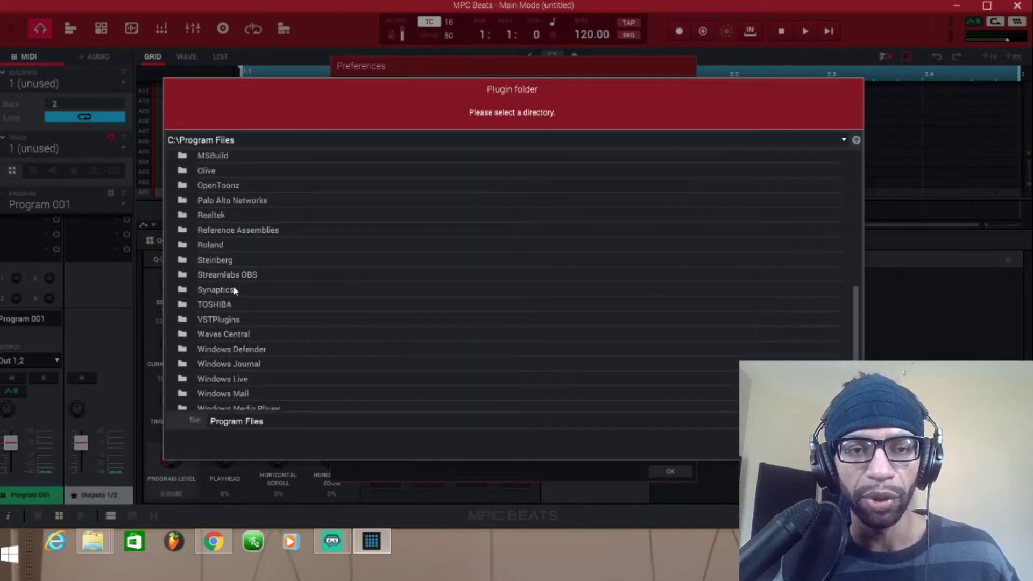
pyautogui.scroll(3, 240, 285)
pyautogui.scroll(-3, 271, 323)
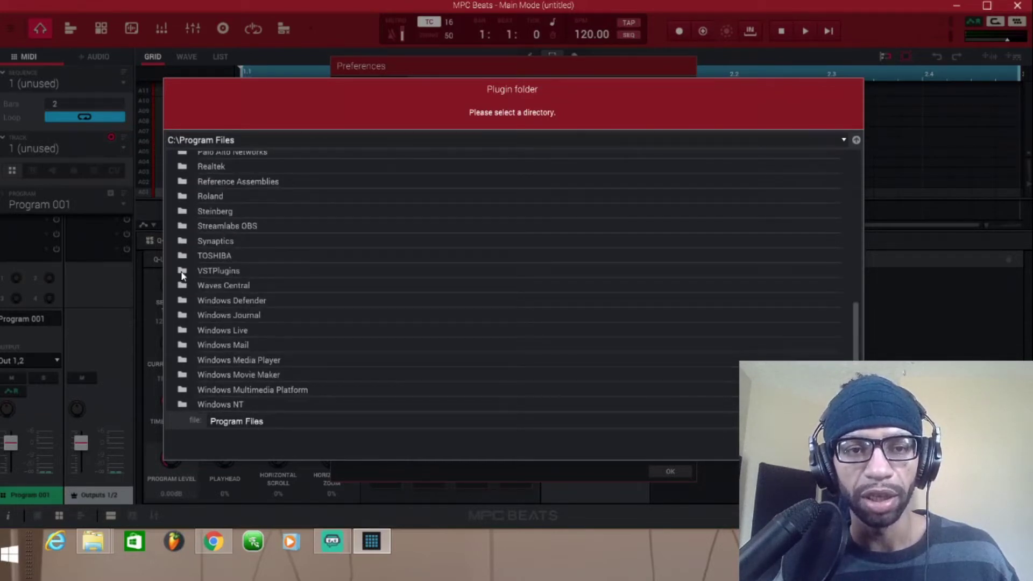
pyautogui.click(182, 211)
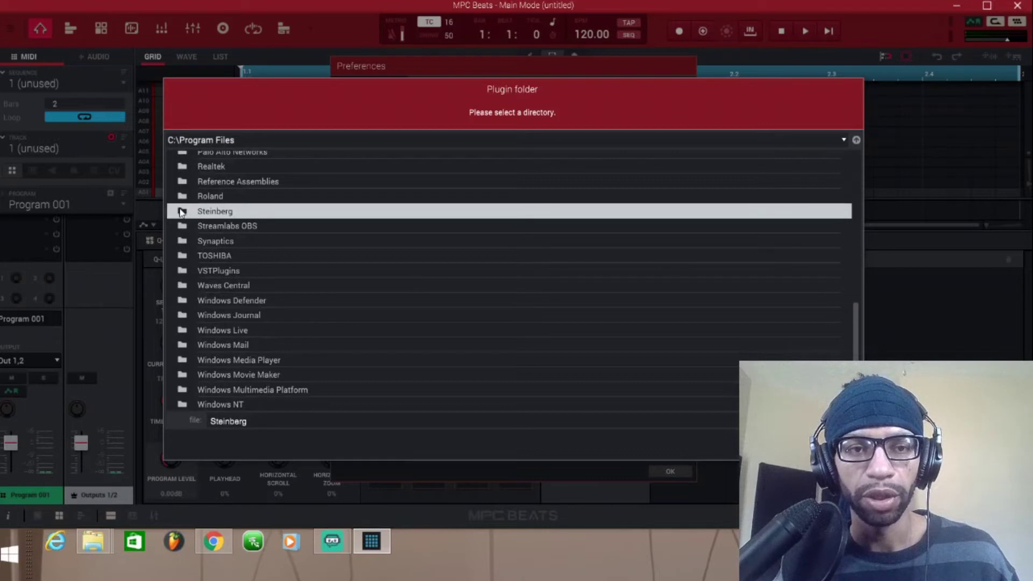
pyautogui.doubleClick(182, 212)
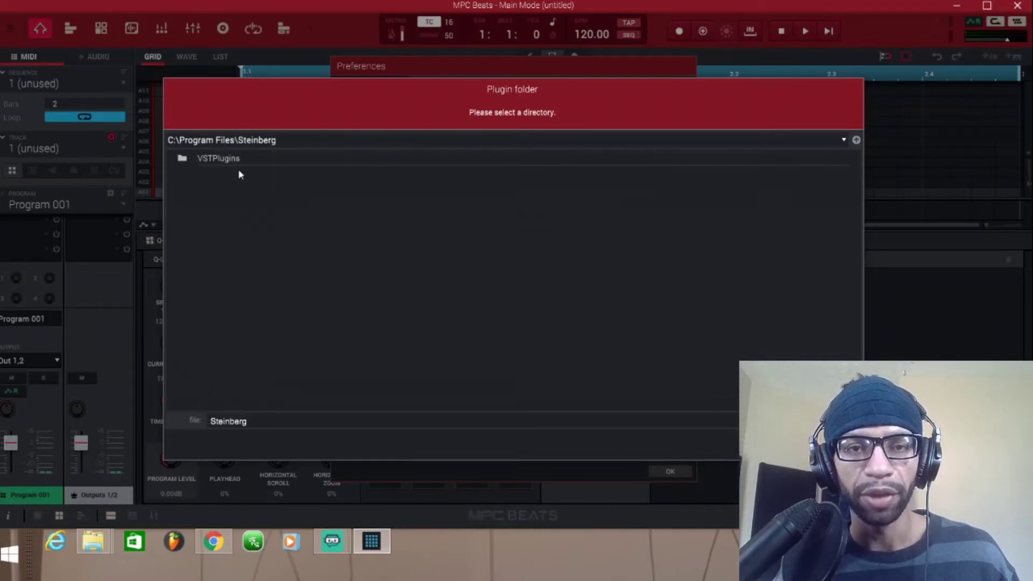
pyautogui.click(183, 160)
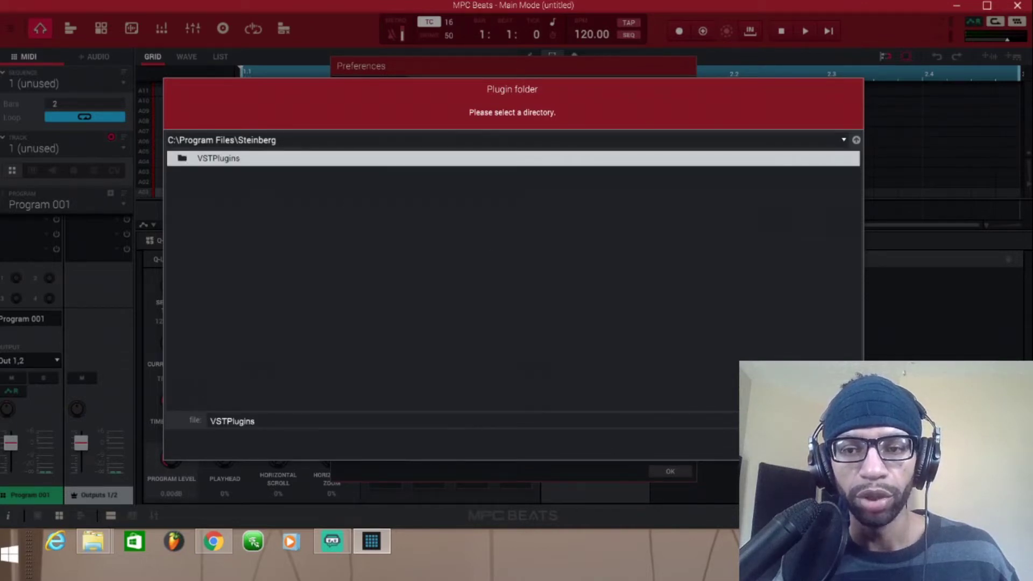
pyautogui.press('Return')
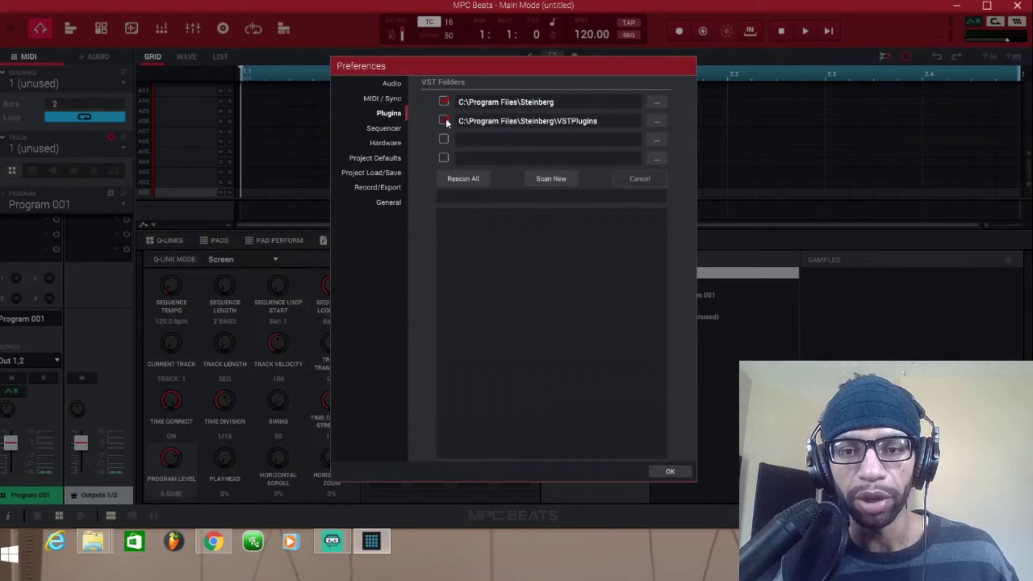
# - Rescan all folders (60 new, 0 failed, 4 skipped), then untick Steinberg\VSTPlugins
pyautogui.click(555, 180)
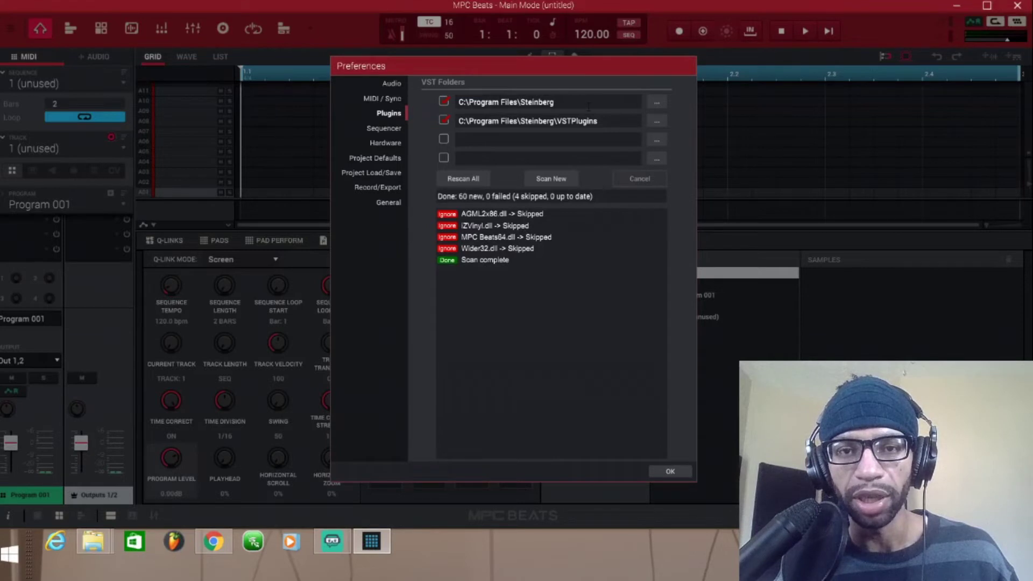
pyautogui.click(444, 121)
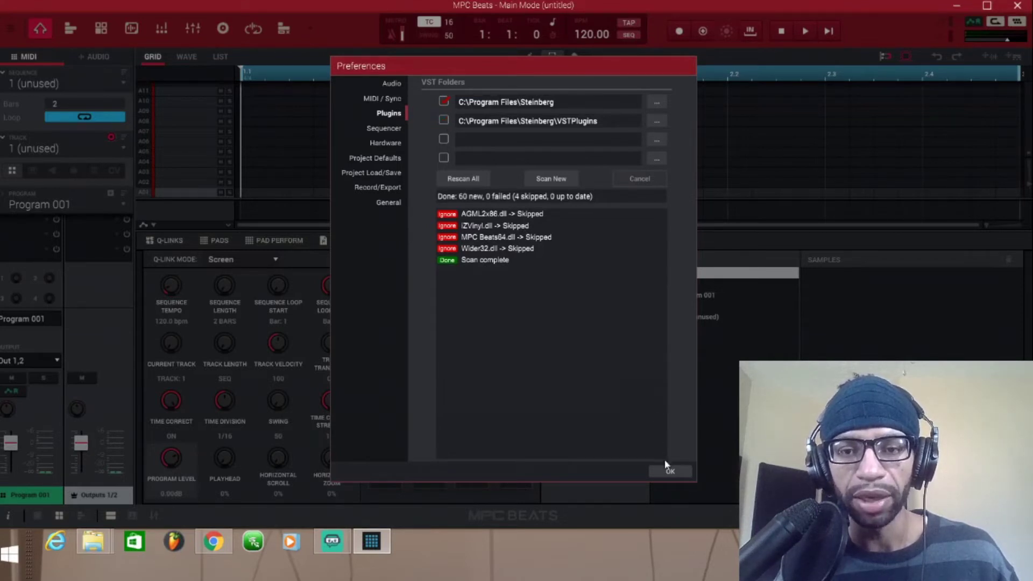
# - Close Preferences, make the track a Plugin track, and expand the VST instrument list
pyautogui.click(668, 472)
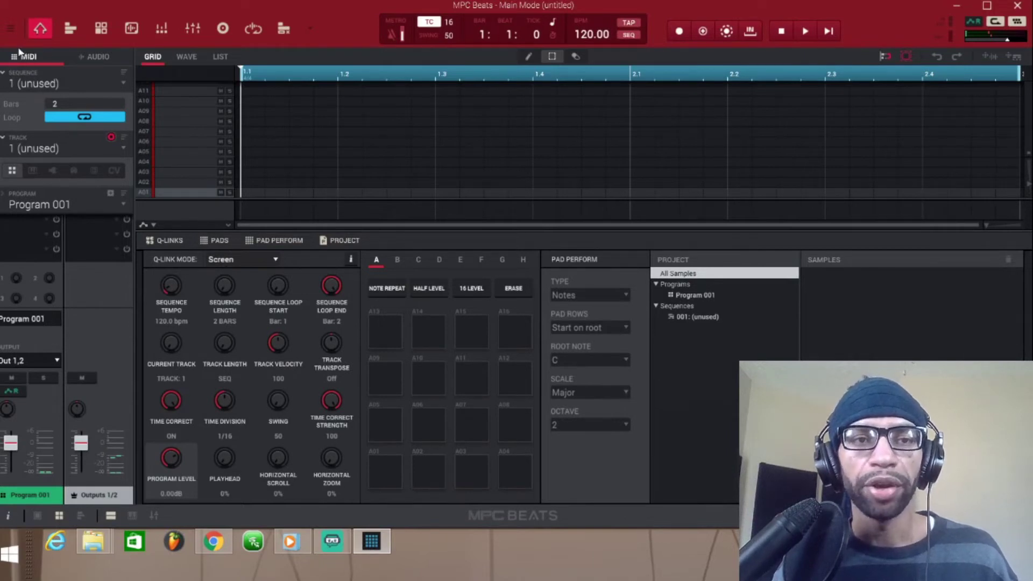
pyautogui.click(55, 170)
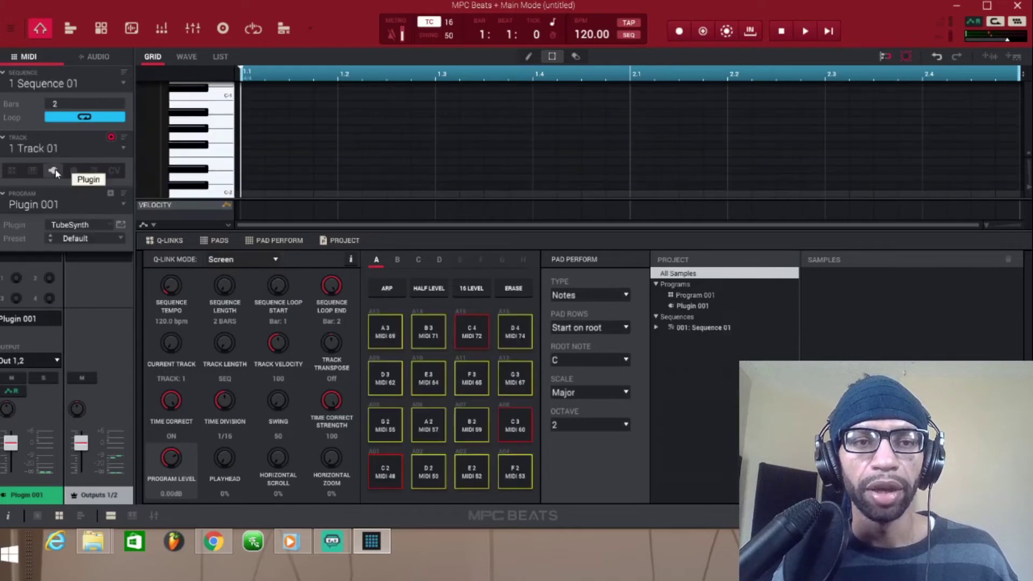
pyautogui.click(110, 226)
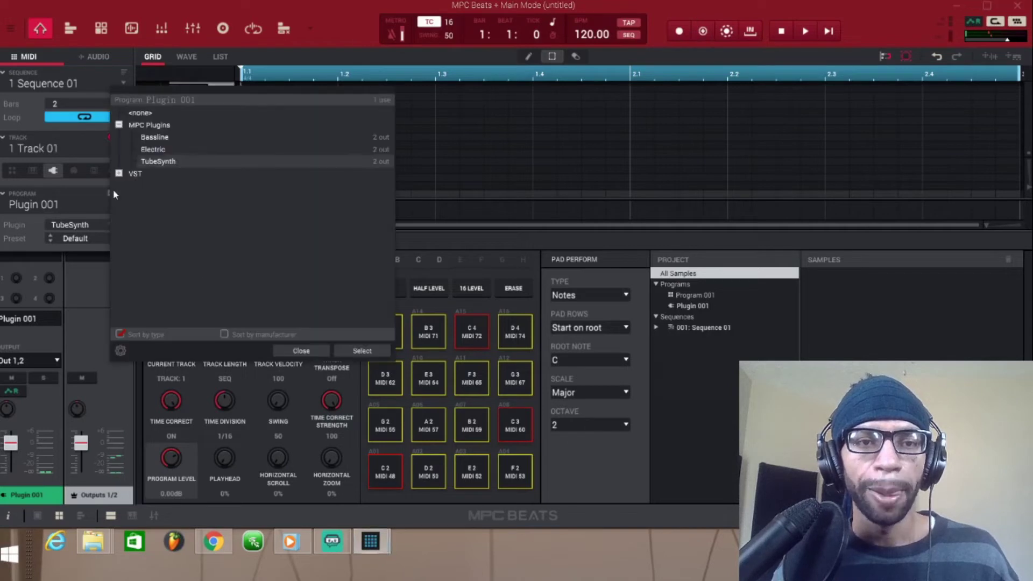
pyautogui.click(119, 173)
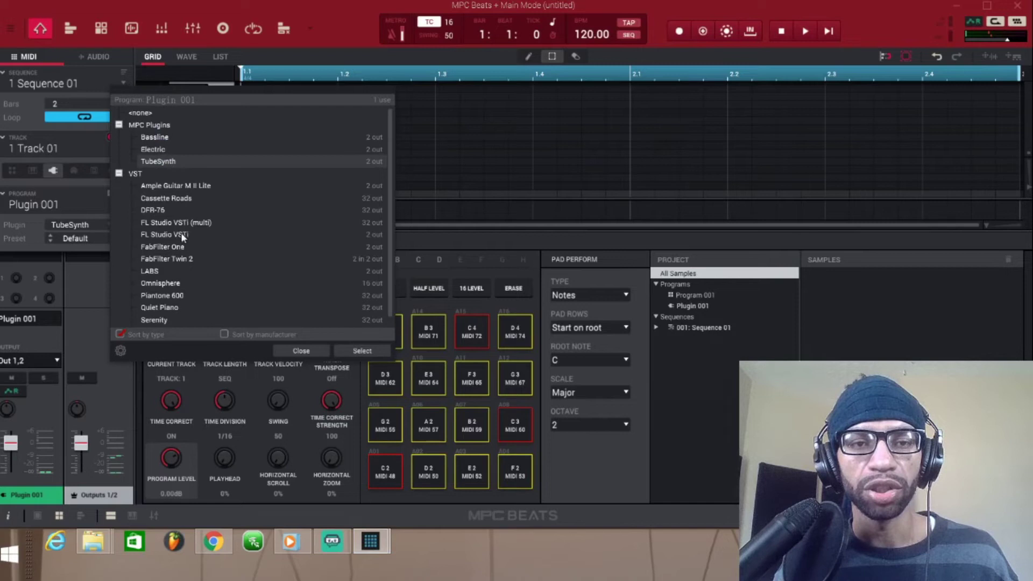
# - Load DFR-76 on Plugin 001 and choose its [PLUCKS] Bellish Pluck preset
pyautogui.doubleClick(152, 212)
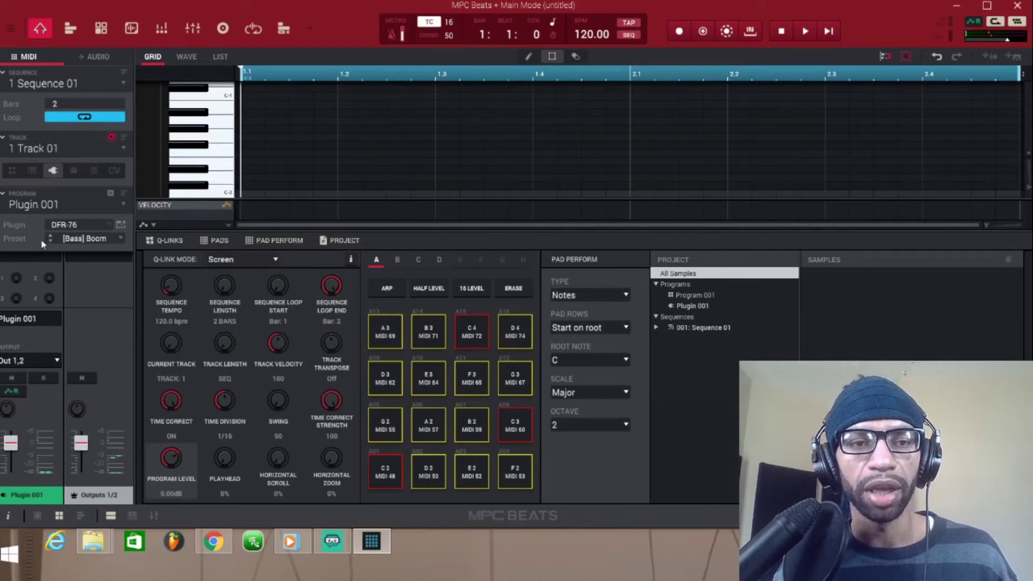
pyautogui.click(121, 239)
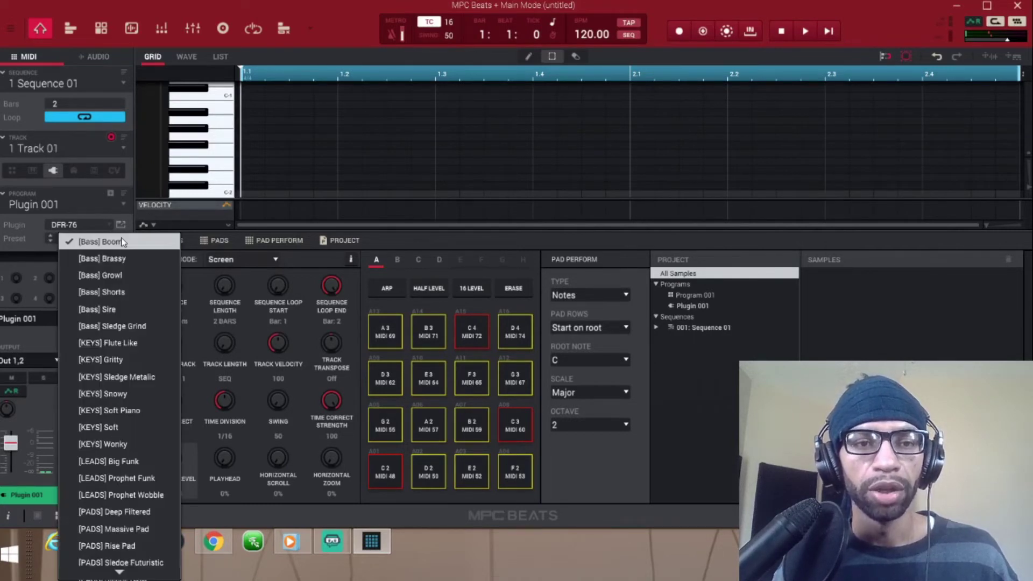
pyautogui.scroll(-3, 134, 293)
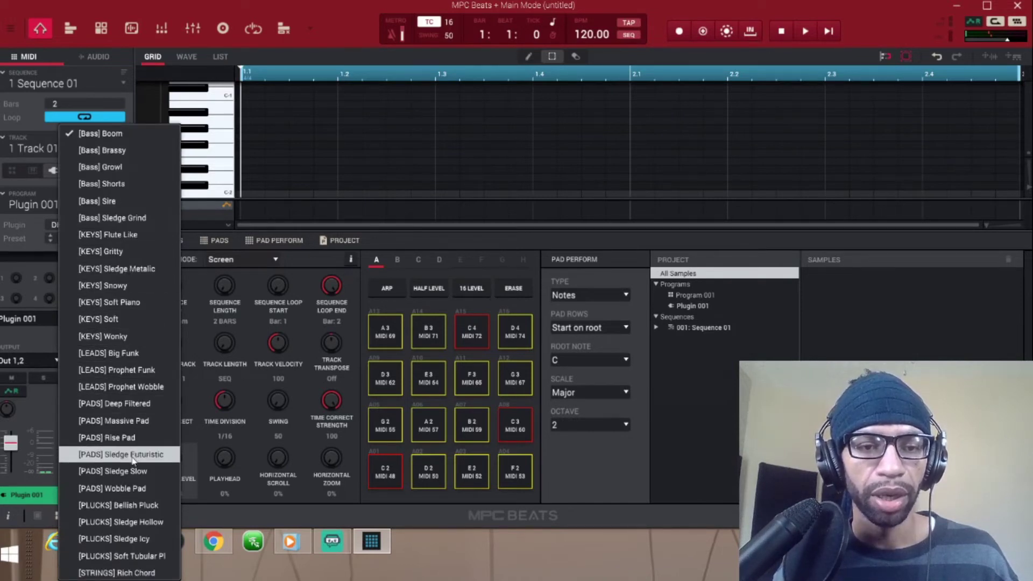
pyautogui.click(134, 505)
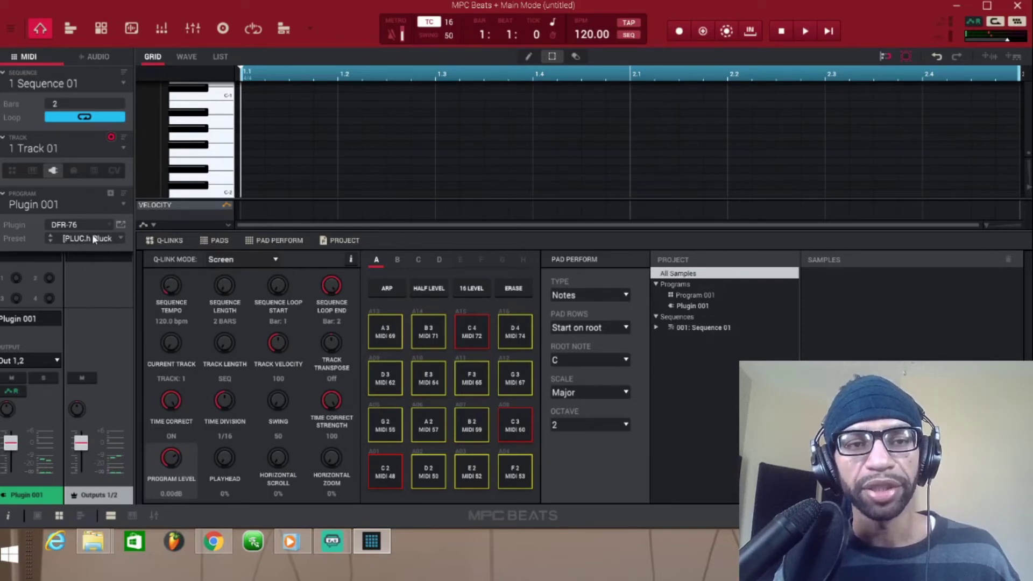
pyautogui.click(120, 223)
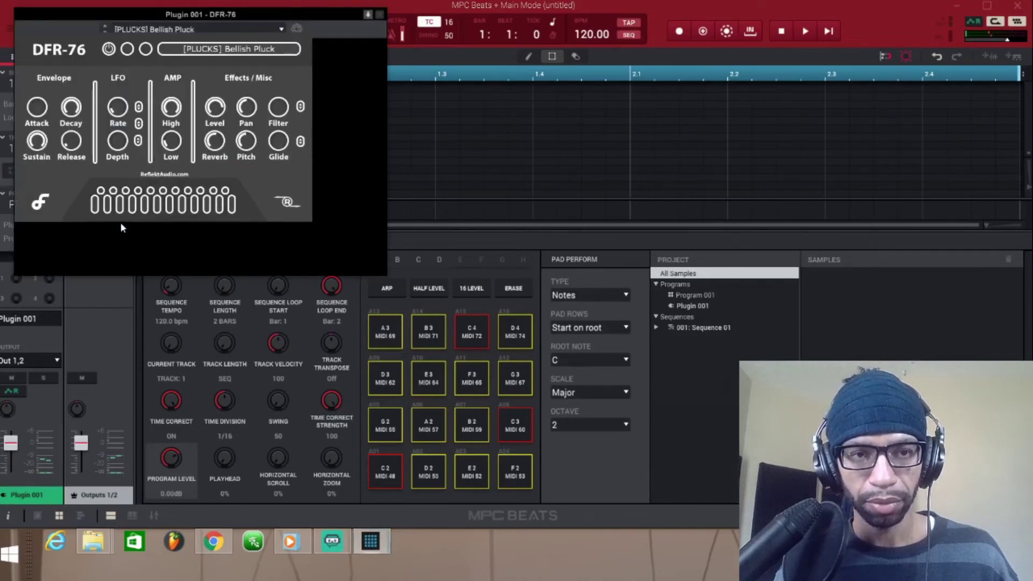
pyautogui.click(242, 49)
pyautogui.click(207, 79)
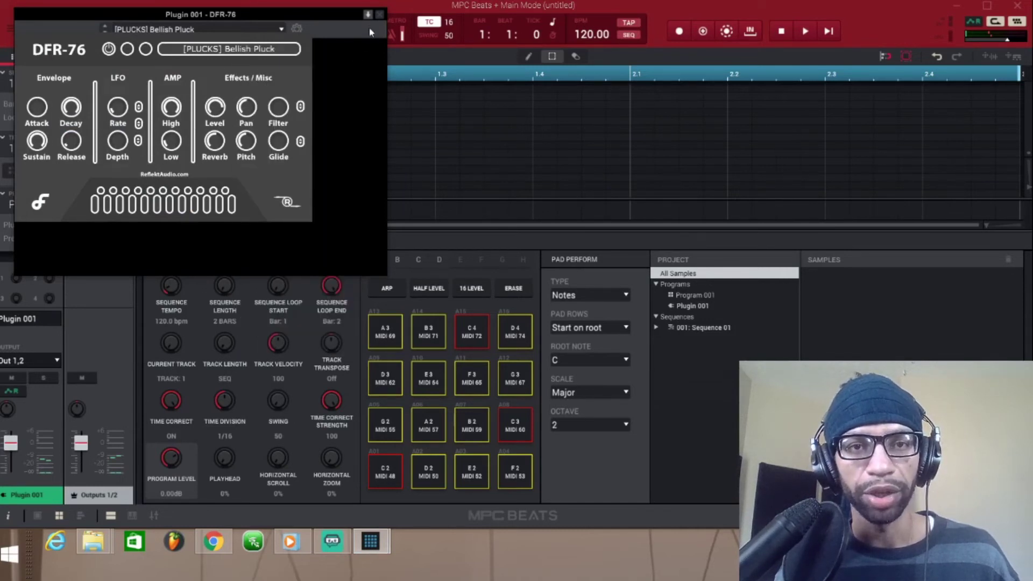
pyautogui.click(378, 15)
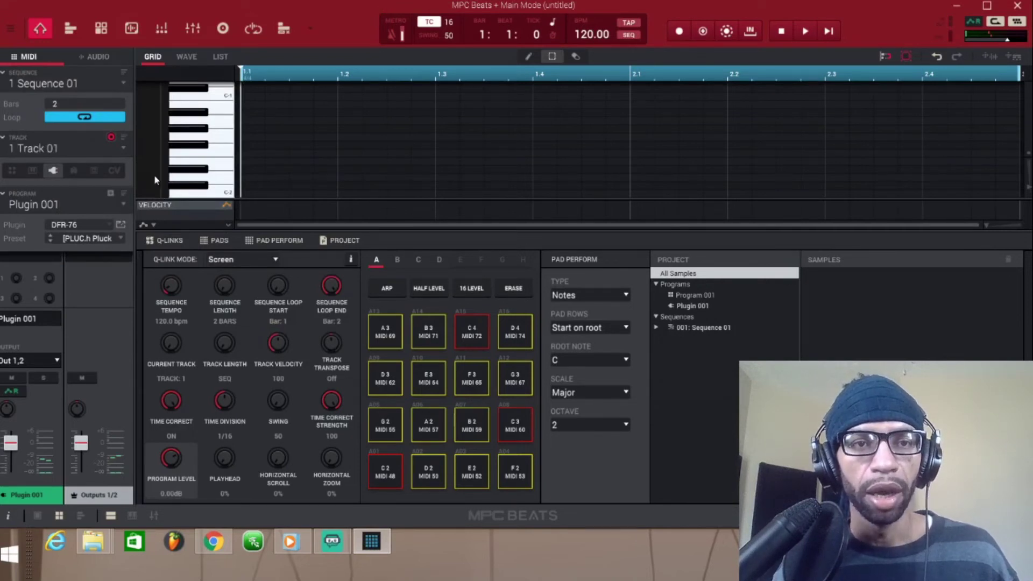
# - In the Channel Mixer, put the 2B Clipped VST on Plugin 001's first insert slot
pyautogui.click(197, 30)
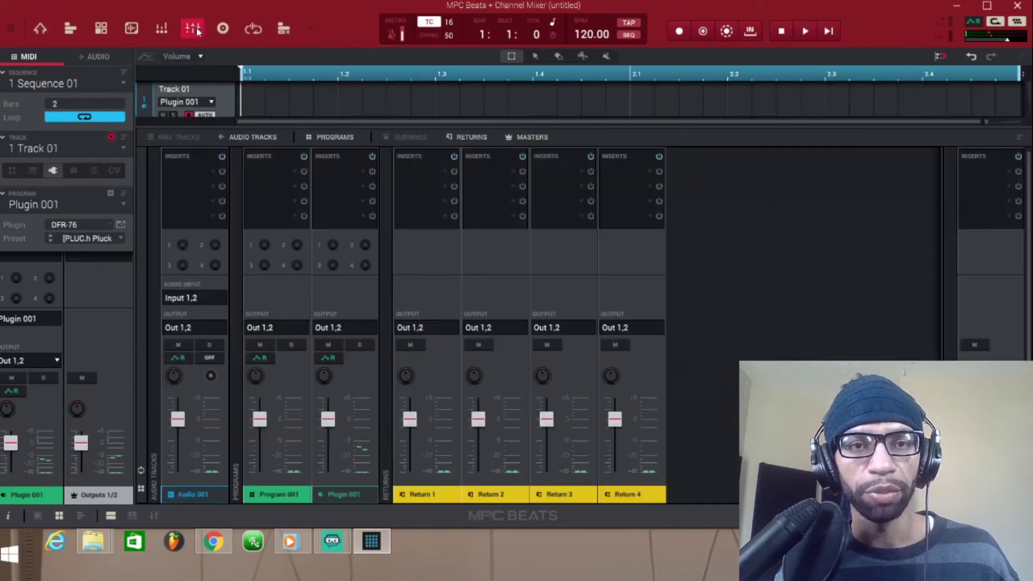
pyautogui.doubleClick(343, 170)
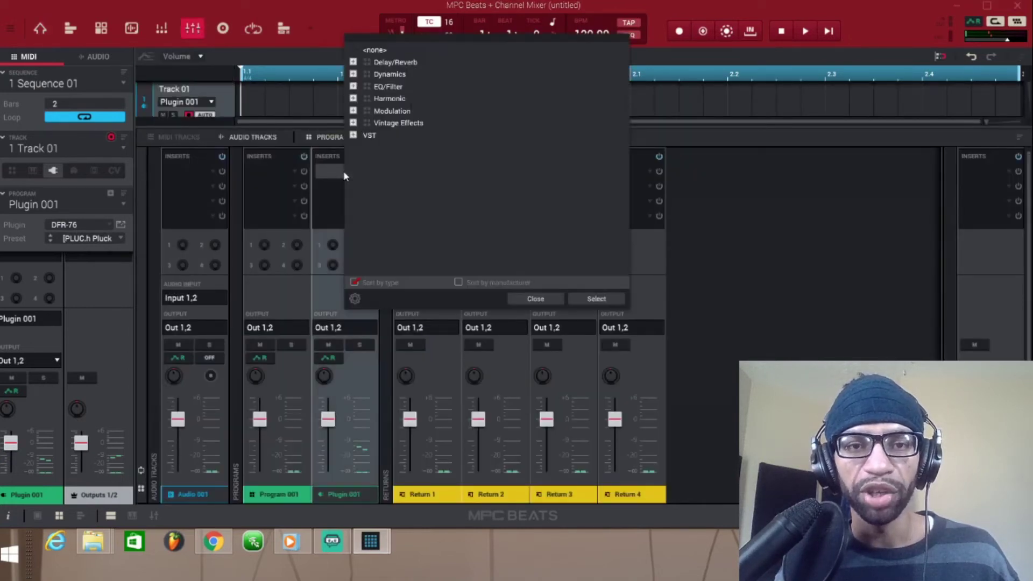
pyautogui.click(353, 136)
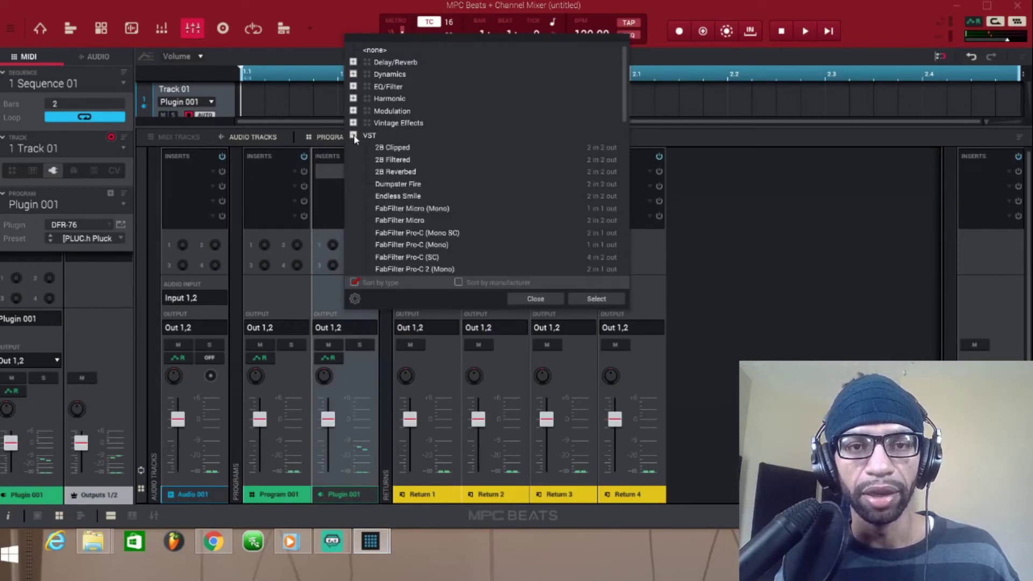
pyautogui.doubleClick(401, 148)
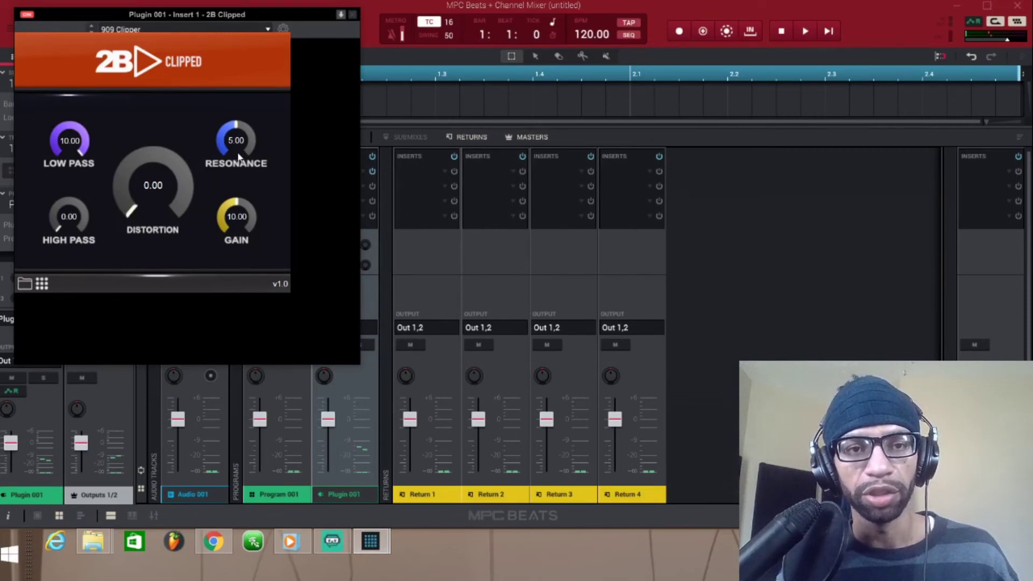
pyautogui.click(353, 15)
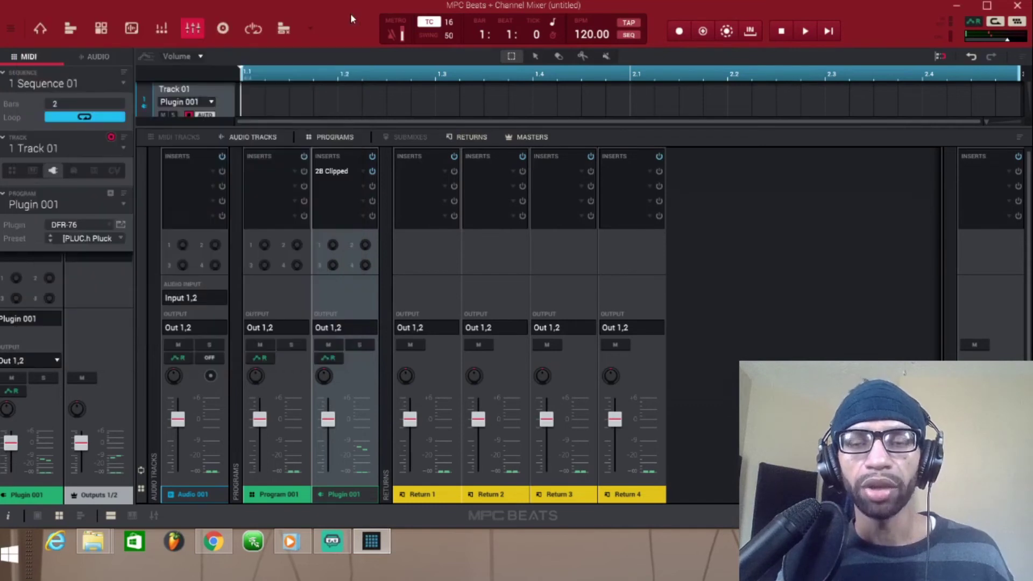